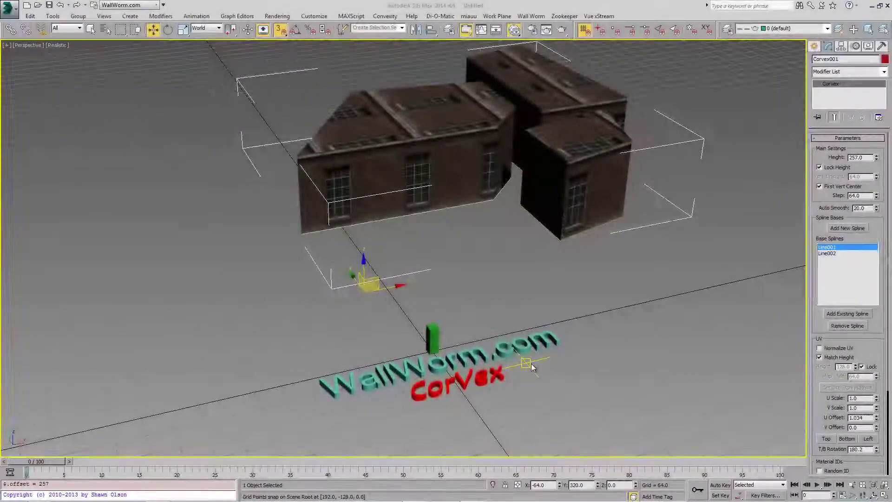
Reset the Corvex object's top/bottom texture rotation to 0.0.
scroll(491, 321, up, 6)
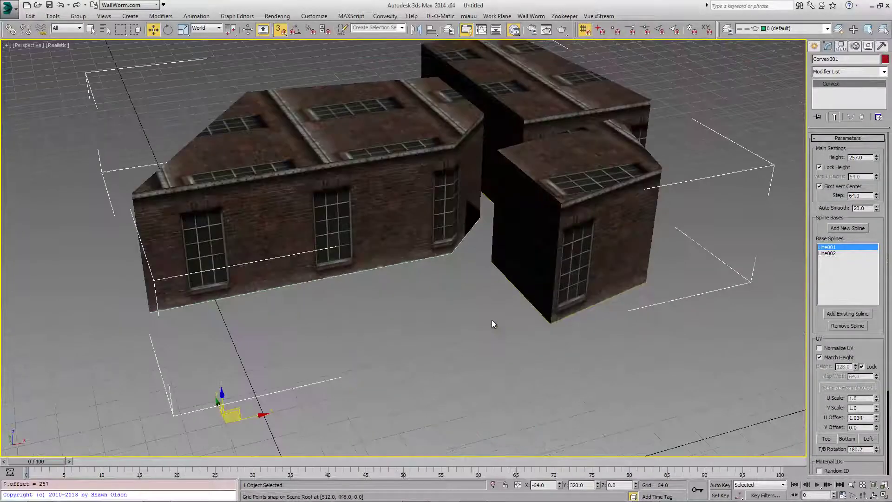
middle_drag(492, 319, 465, 395)
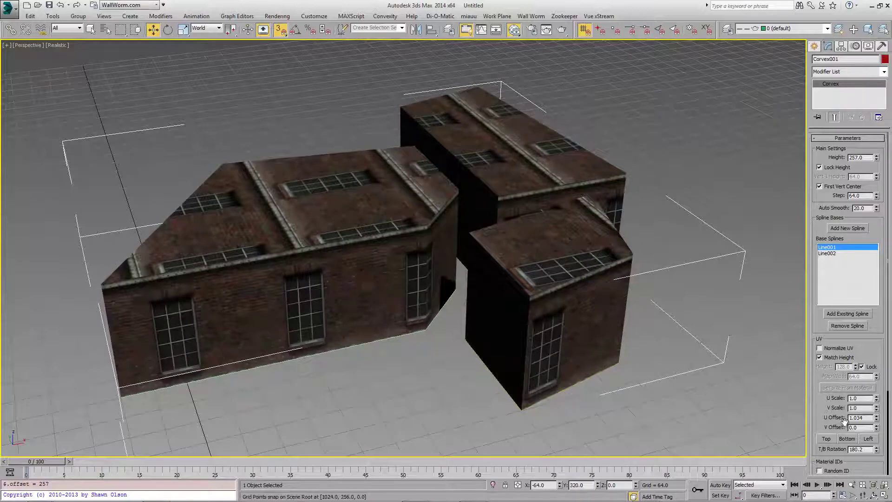
right_click(877, 450)
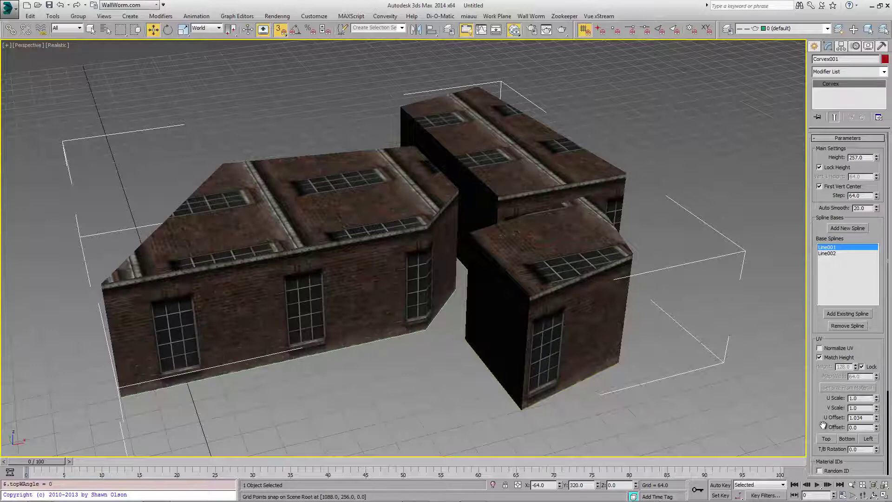
Turn off Lock All IDs so the Corvex sides, top and bottom use separate material IDs.
scroll(822, 425, down, 5)
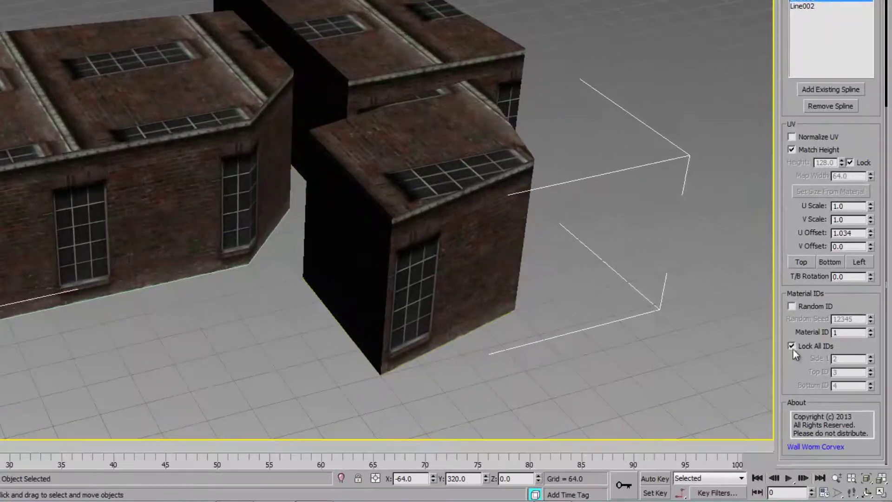
click(791, 346)
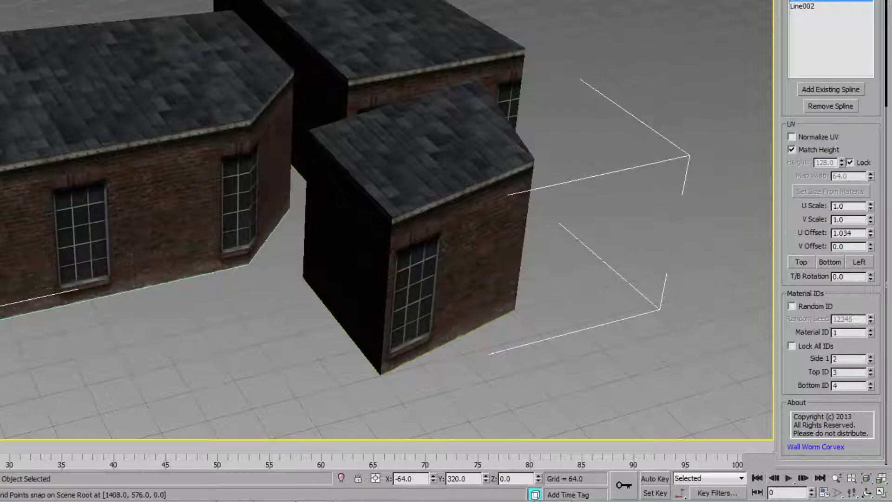
alt+middle_drag(404, 256, 410, 285)
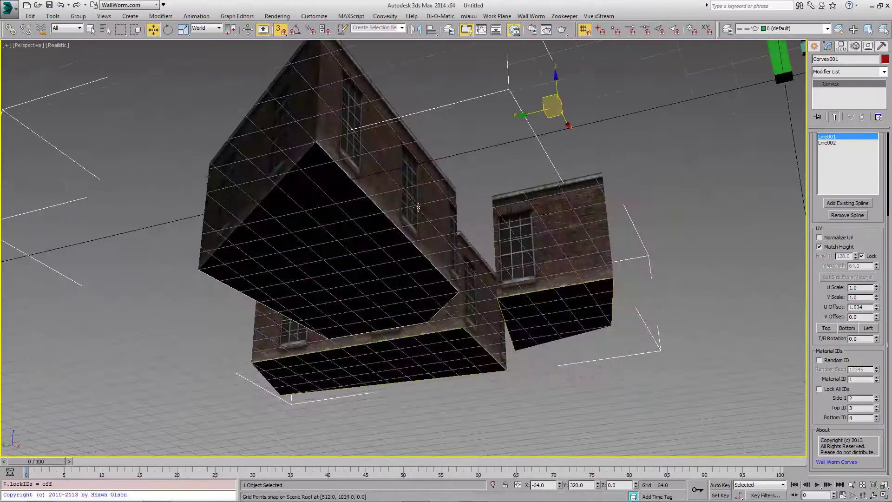
Hide the construction grid in the perspective view of the buildings.
key(g)
scroll(398, 128, up, 3)
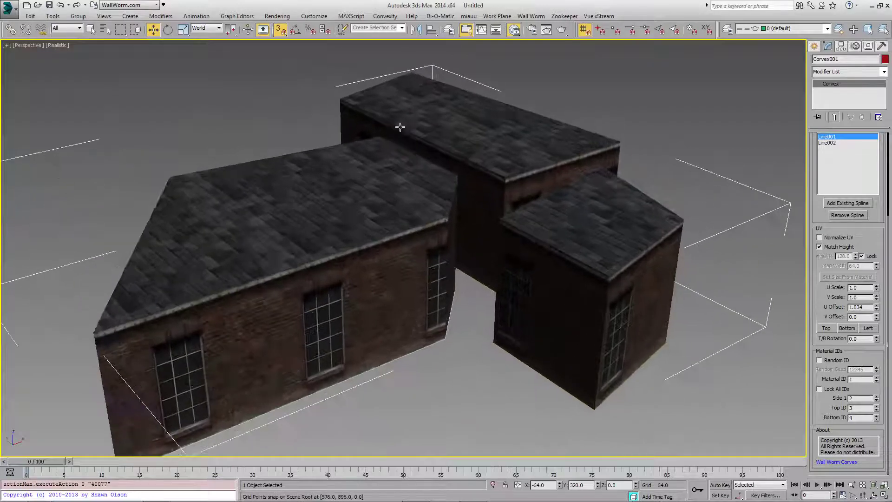
alt+middle_drag(414, 127, 461, 179)
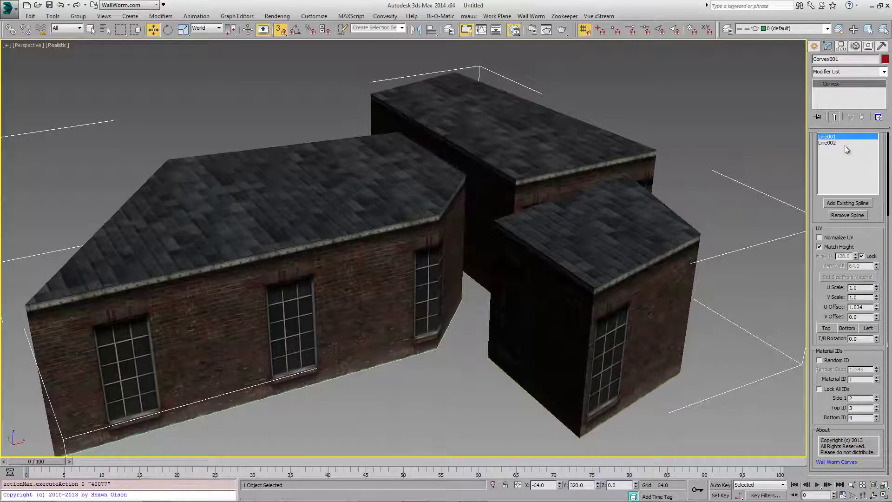
Unlock the Corvex height and set Vert 1 Height to 512.0 to raise the roofs into peaks.
drag(882, 160, 882, 270)
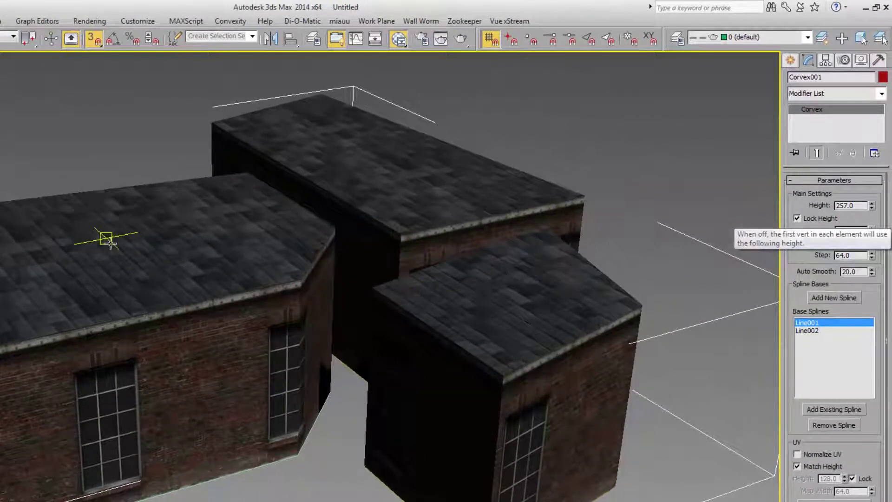
click(798, 219)
drag(872, 231, 873, 224)
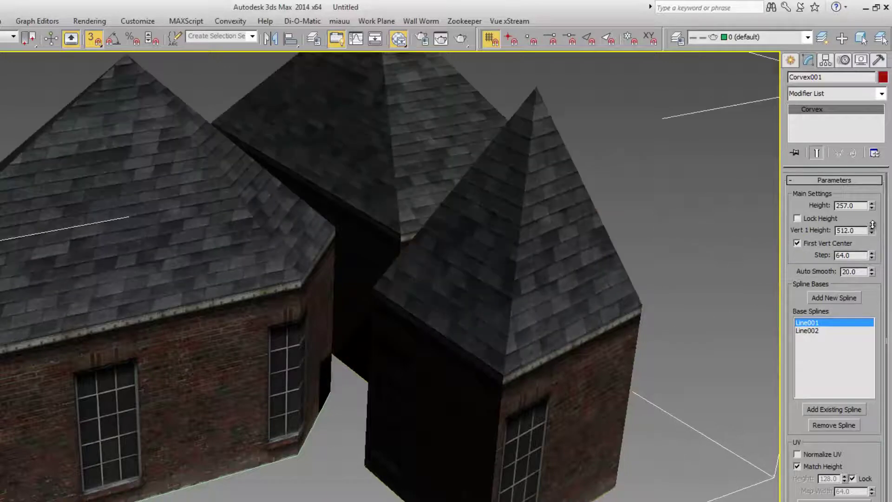
alt+middle_drag(445, 339, 498, 379)
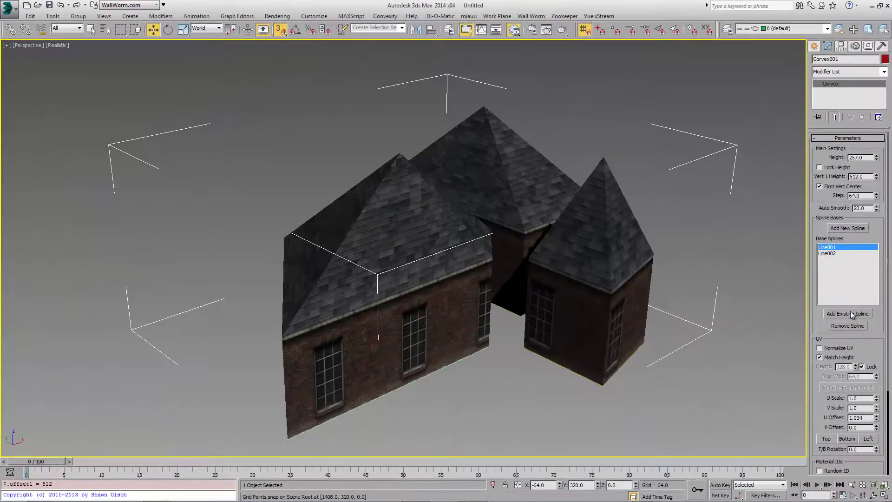
Add a three-vertex base spline starting at X 1280, Y 704 beside the existing buildings, and reselect the Corvex object.
click(844, 230)
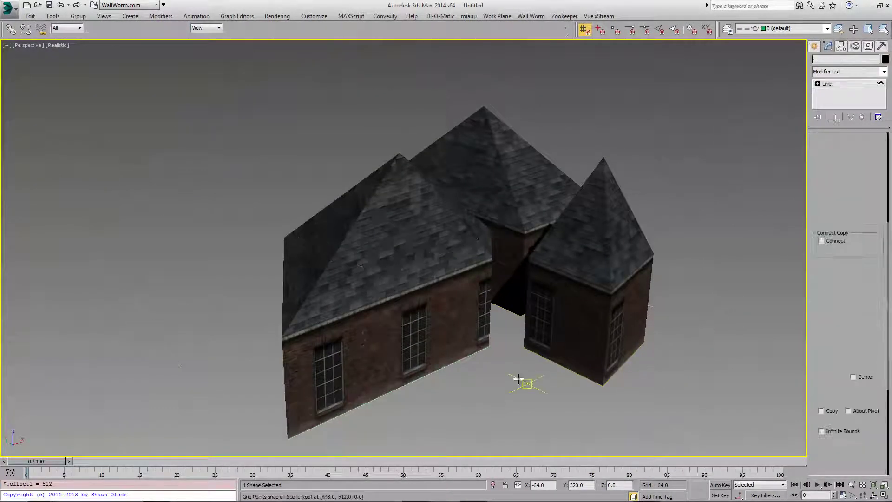
middle_drag(583, 347, 379, 351)
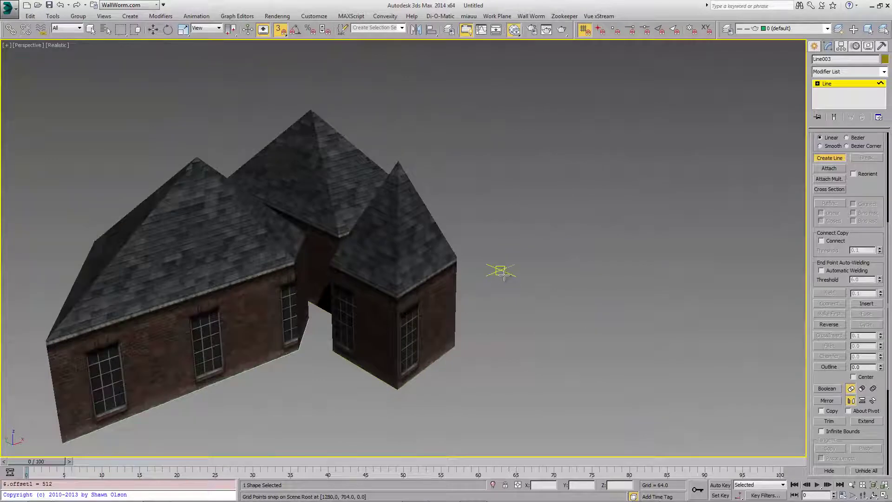
click(504, 275)
click(725, 337)
alt+middle_drag(725, 337, 633, 334)
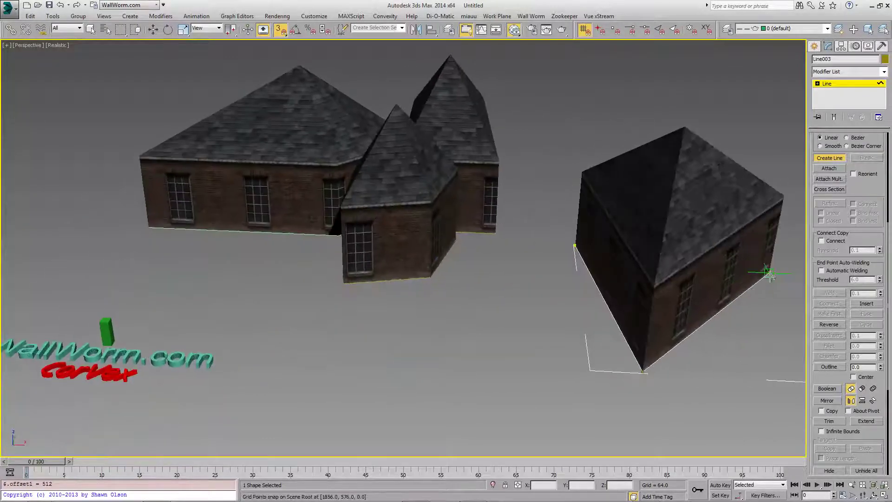
click(790, 274)
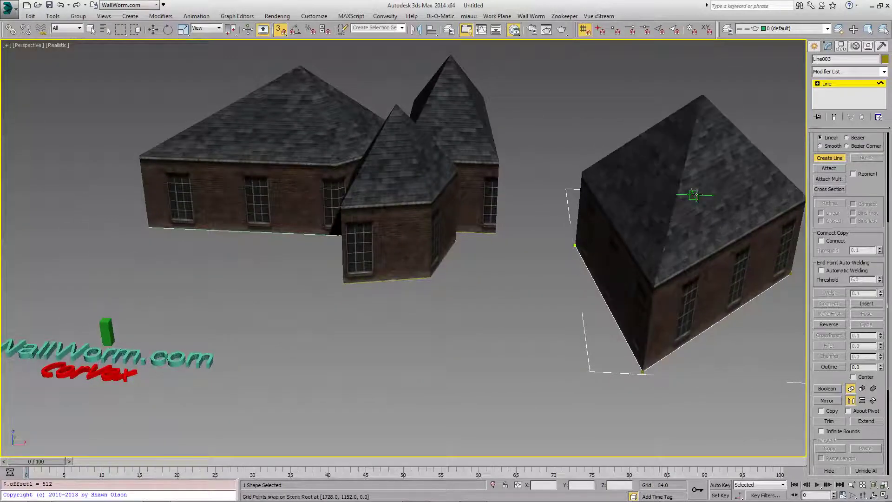
mouse_move(693, 195)
alt+middle_down()
mouse_move(619, 261)
mouse_move(582, 256)
mouse_move(627, 260)
alt+middle_up()
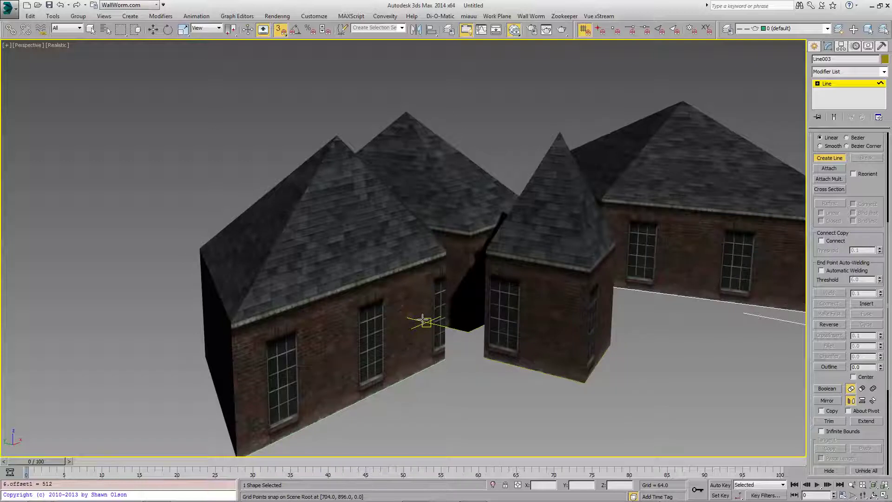
key(w)
click(556, 189)
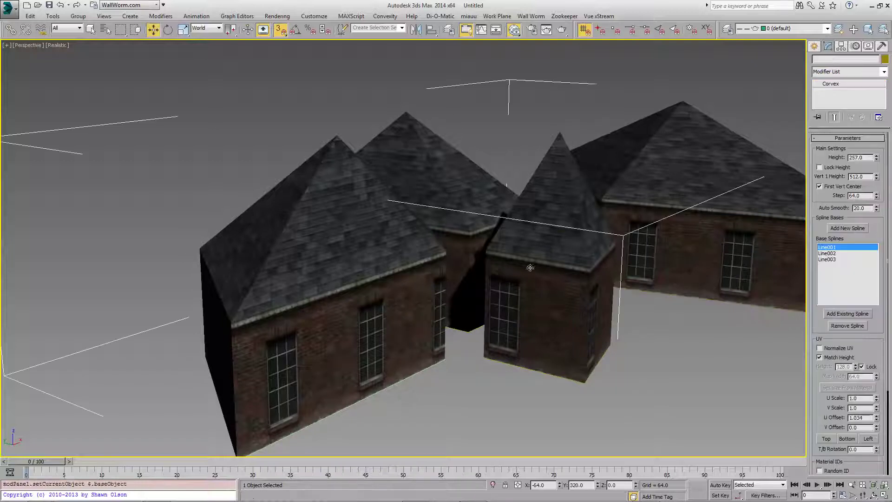
Shift the Corvex wall texture to a U Offset of 0.265 and a V Offset of 0.509.
middle_drag(420, 315, 446, 309)
middle_drag(581, 309, 687, 320)
scroll(457, 277, up, 5)
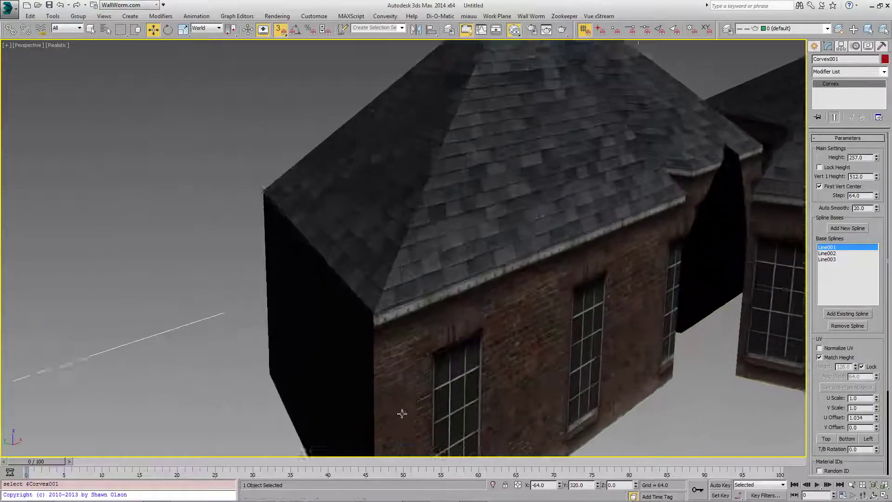
alt+middle_drag(487, 390, 537, 371)
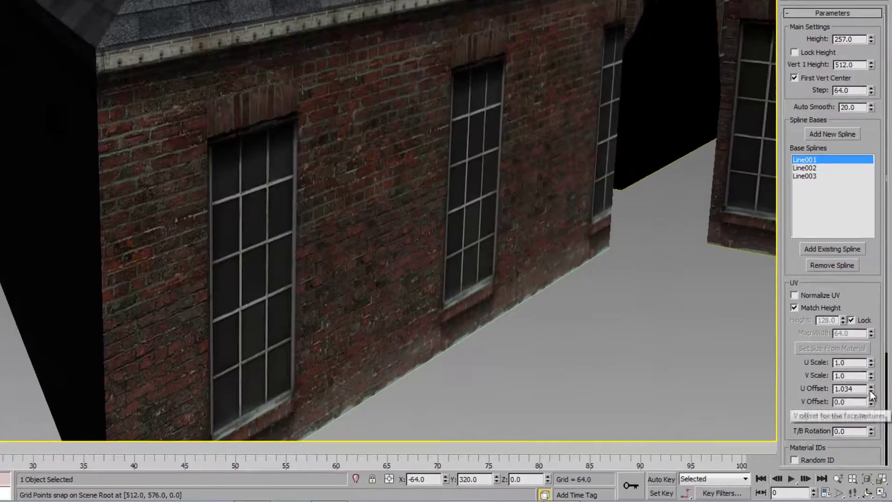
drag(875, 396, 821, 133)
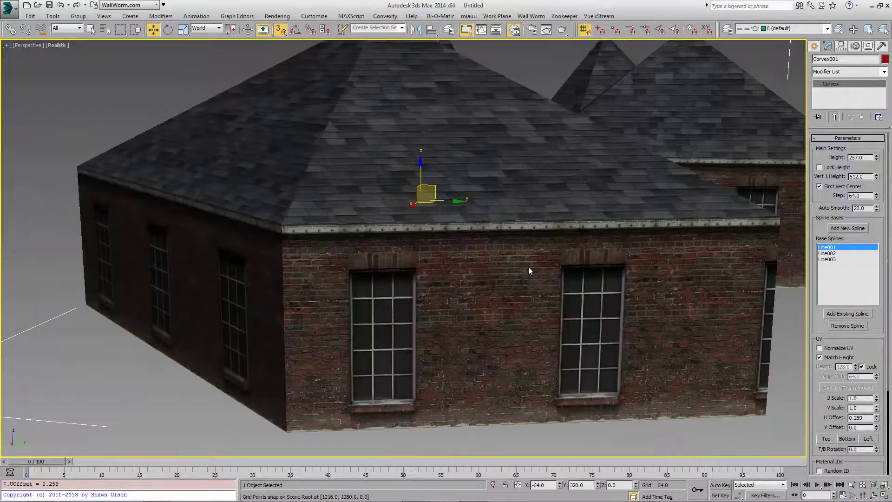
drag(876, 417, 876, 417)
click(876, 425)
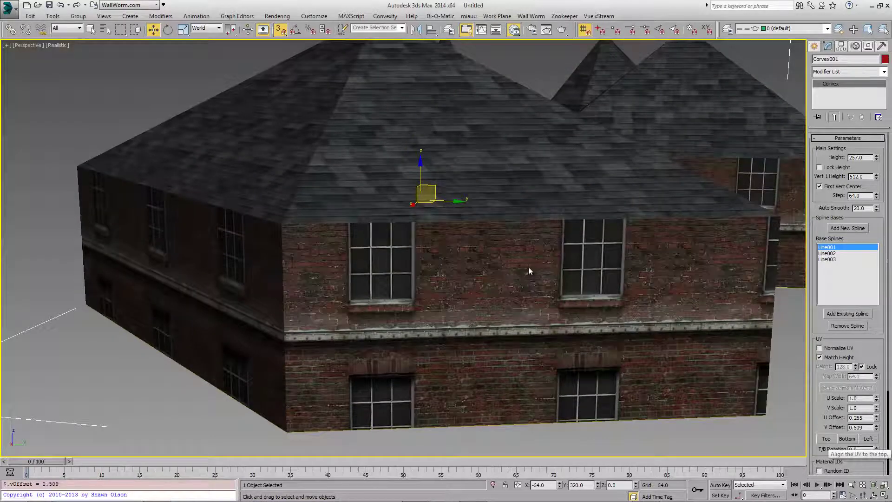
Align the wall texture to the top of the faces, then realign it to the bottom and left with both offsets at 0.0.
click(826, 438)
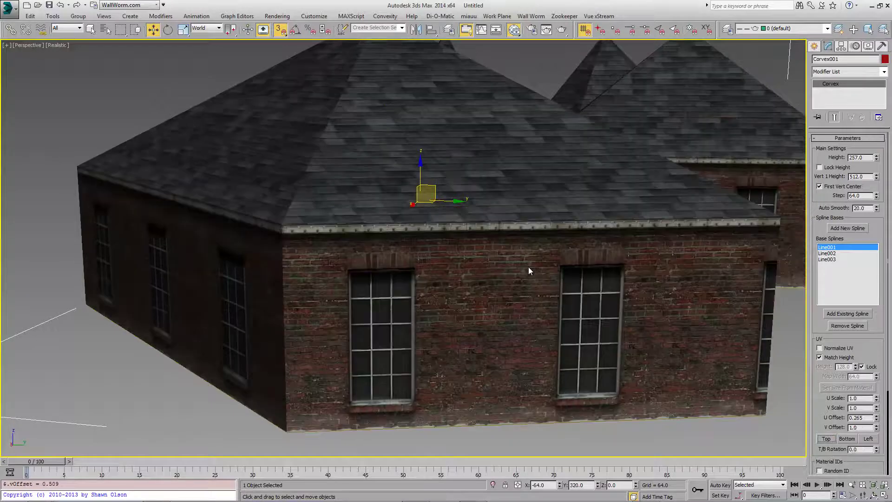
click(847, 439)
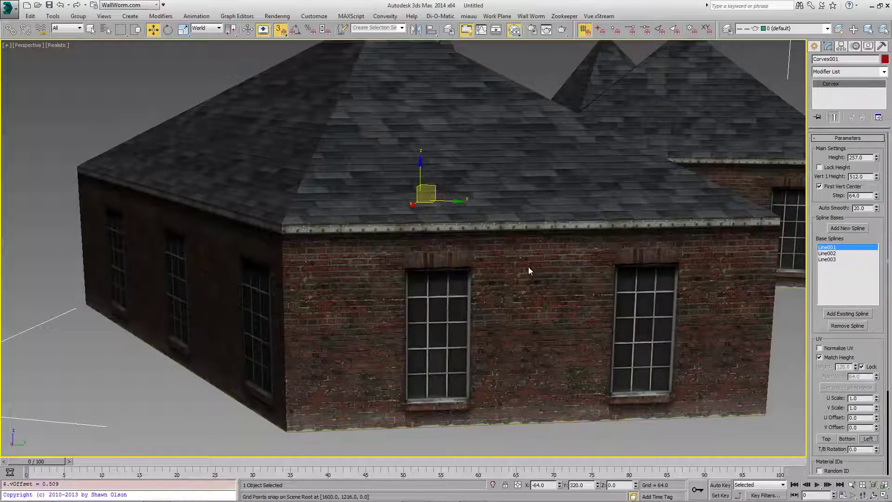
alt+middle_drag(528, 267, 640, 366)
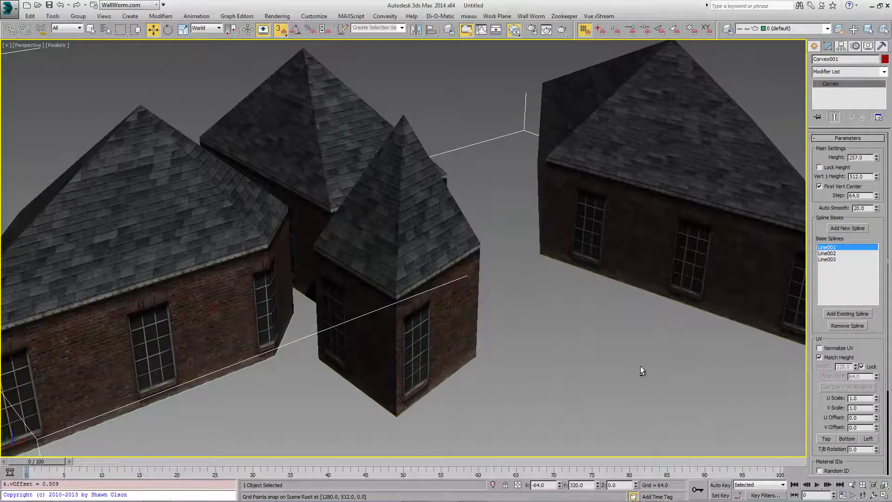
Remove the Line002 spline from the Corvex base splines.
click(829, 254)
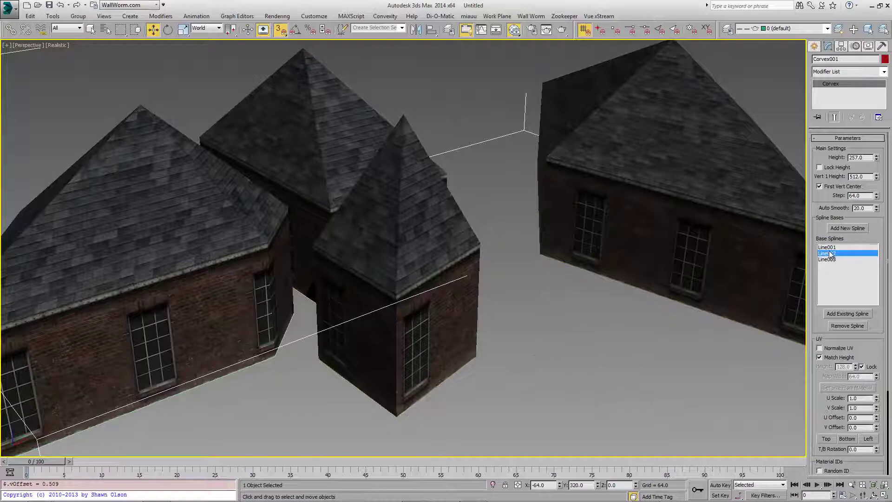
click(828, 260)
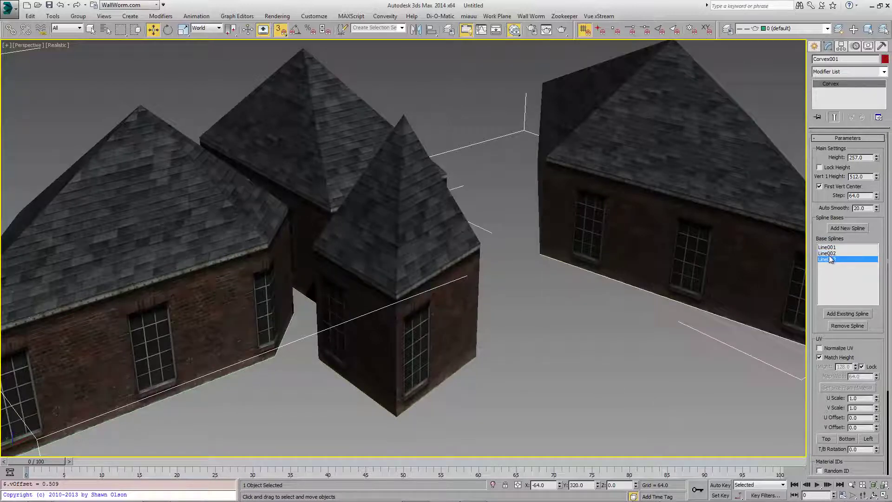
click(829, 254)
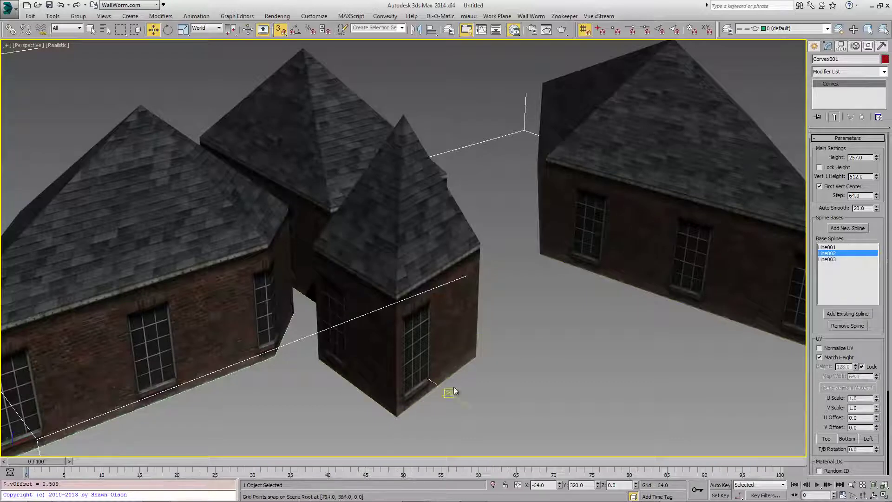
click(849, 326)
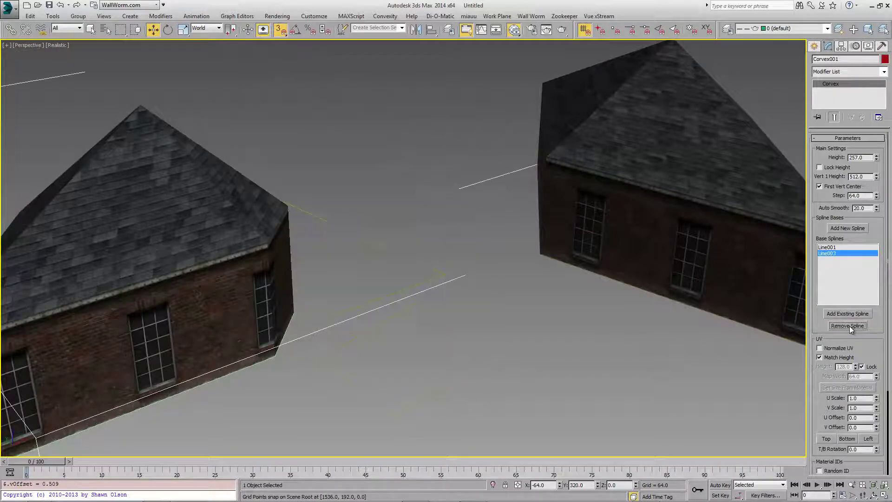
Open the Line003 base spline for editing, select its first vertex at Vertex level, and return to the Corvex object.
mouse_move(413, 338)
middle_down()
mouse_move(516, 299)
mouse_move(464, 299)
mouse_move(445, 318)
middle_up()
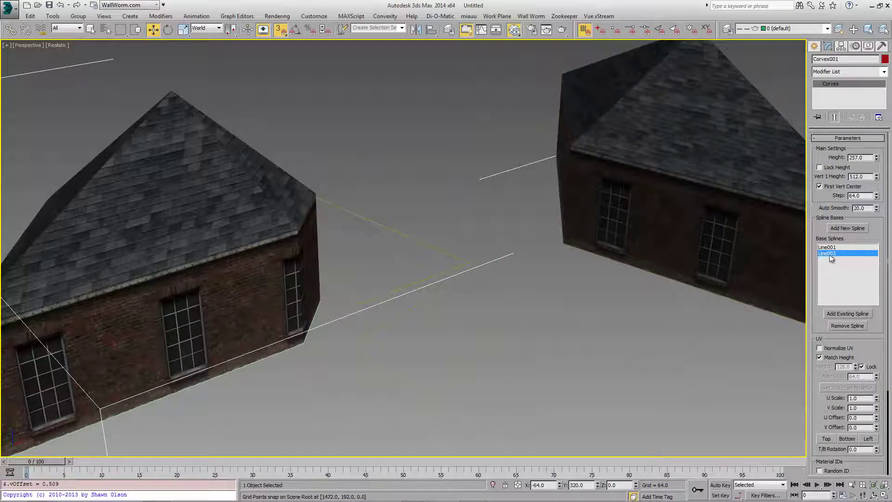
double_click(830, 254)
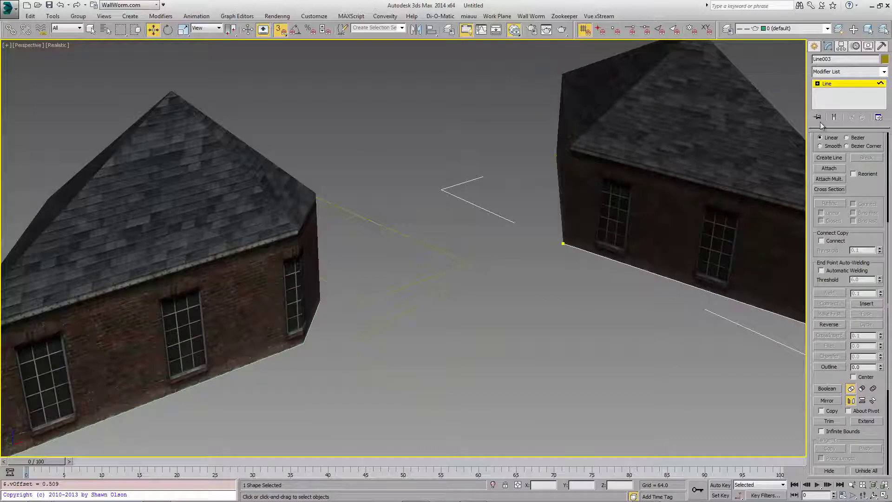
click(818, 84)
click(833, 106)
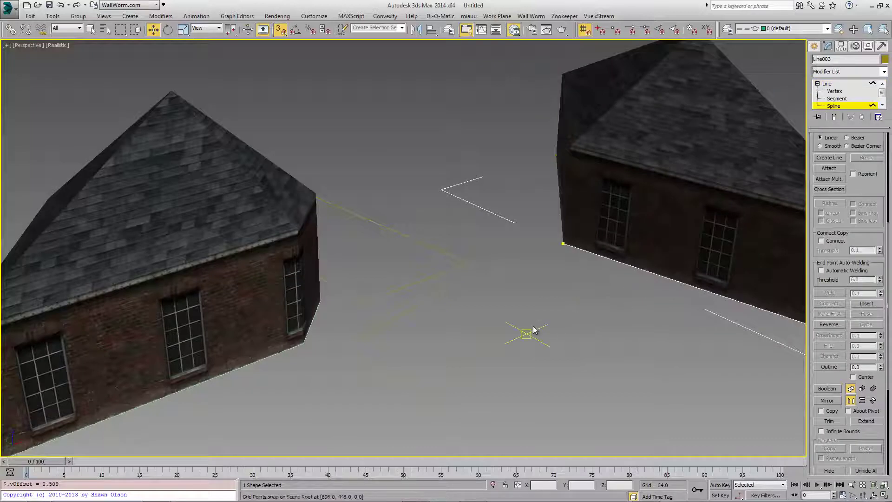
middle_drag(532, 330, 548, 303)
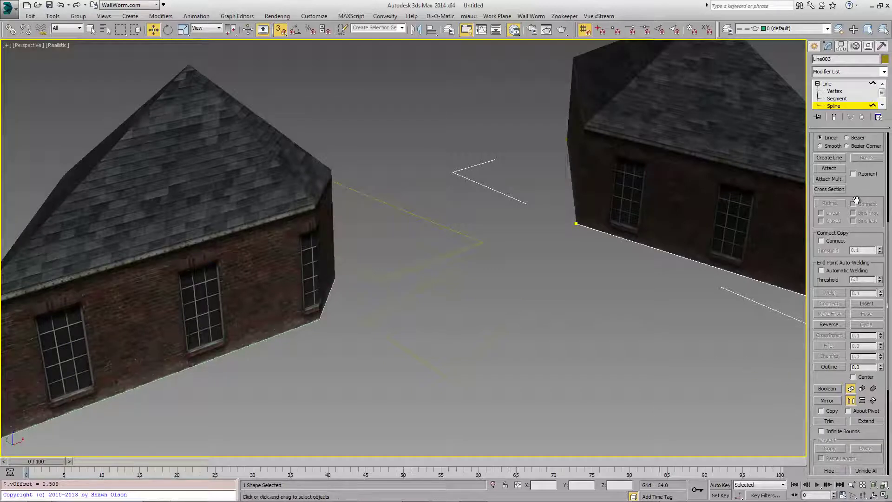
scroll(858, 191, up, 5)
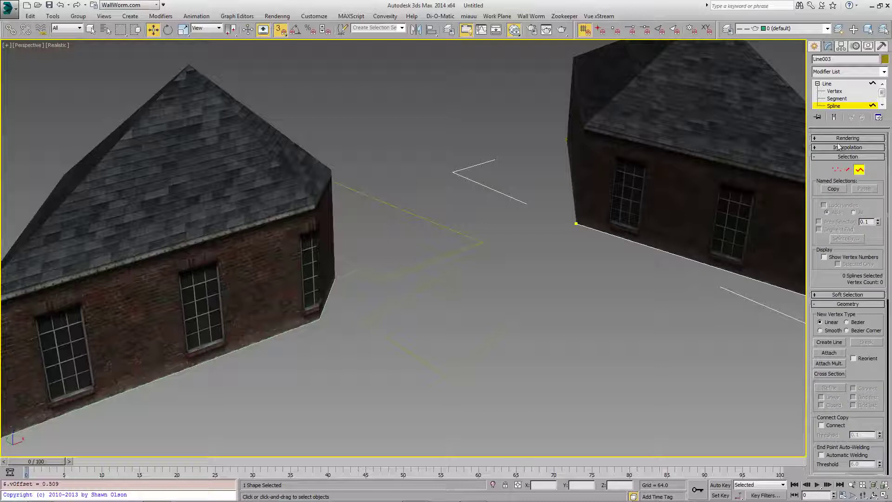
click(836, 171)
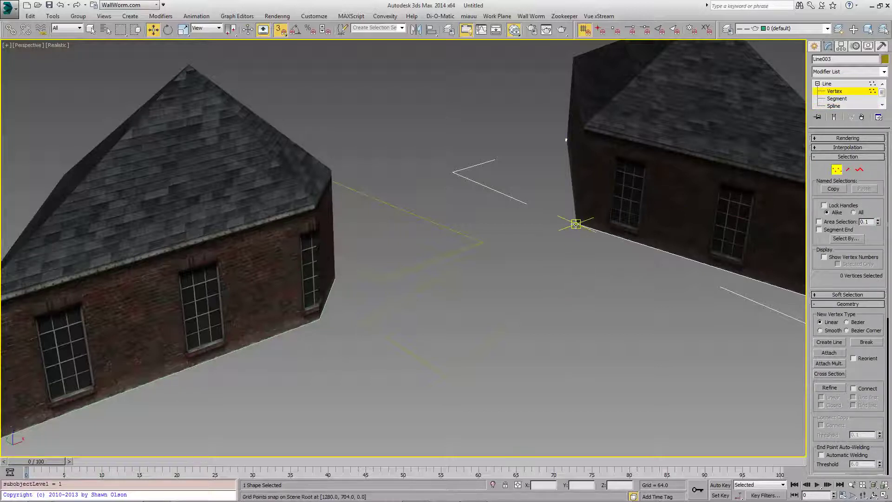
mouse_move(576, 224)
mouse_down()
mouse_move(525, 222)
mouse_move(586, 219)
mouse_move(591, 226)
mouse_up()
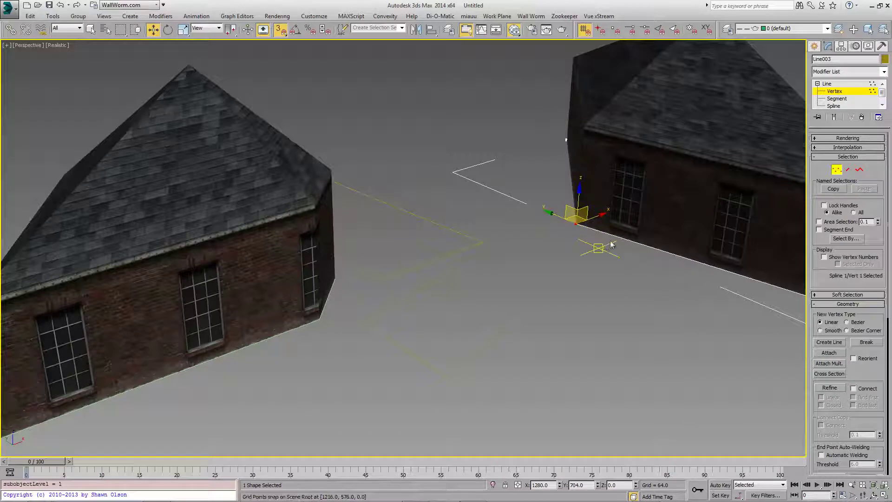
click(836, 170)
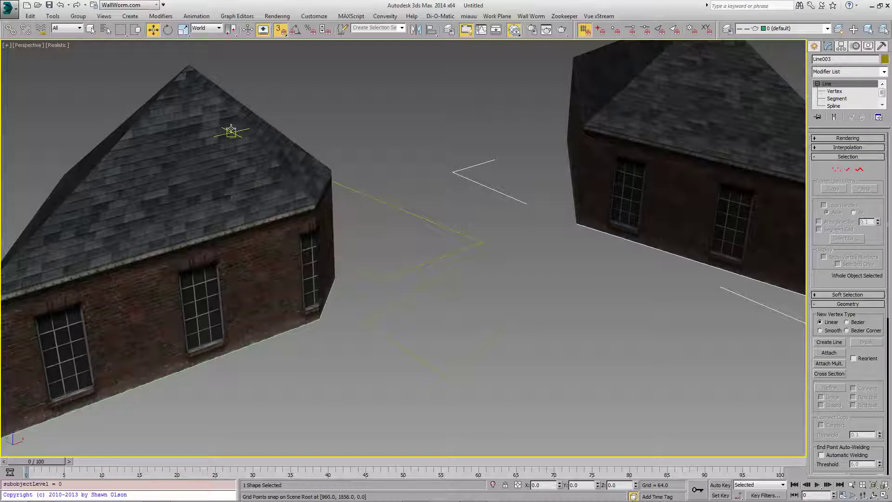
click(232, 133)
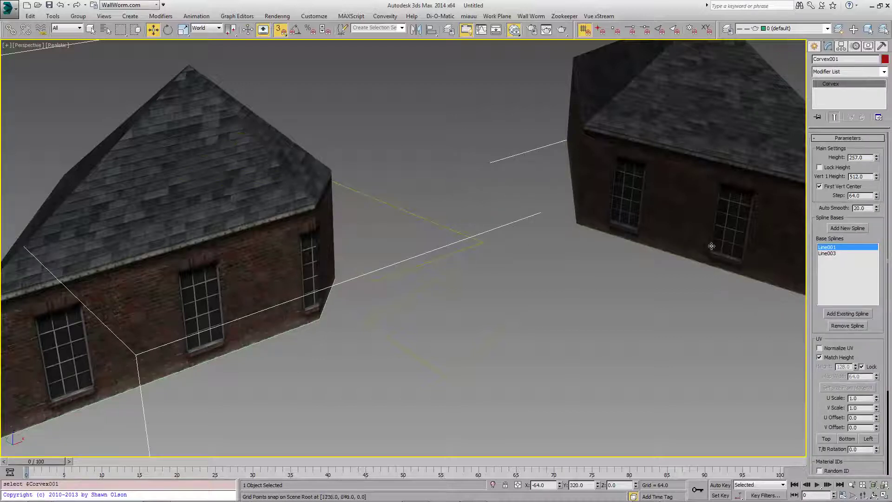